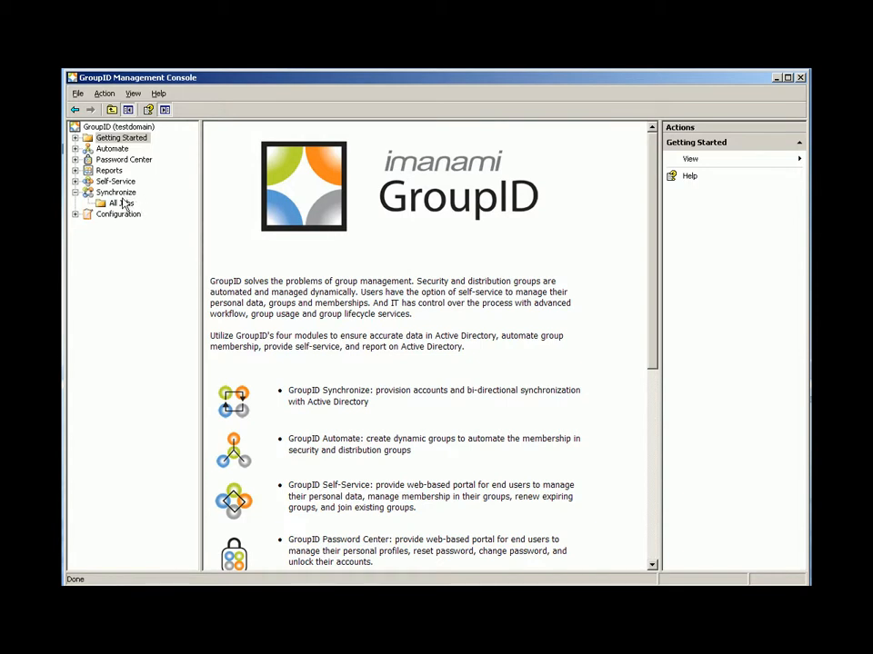
# Step: Open the list of all Synchronize jobs and review the run history of Job1_Provision_New_Users
pyautogui.click(126, 206)
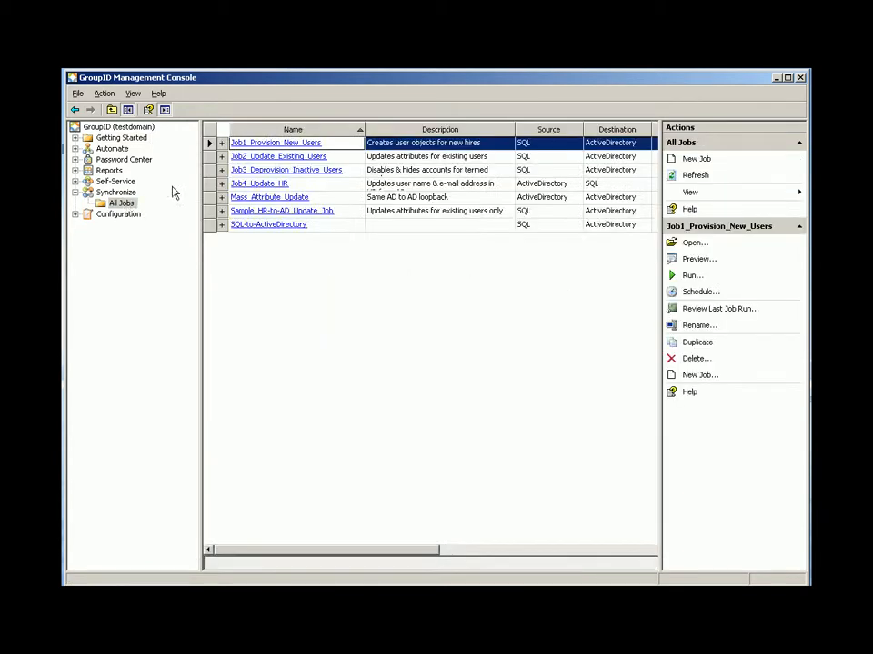
pyautogui.click(221, 143)
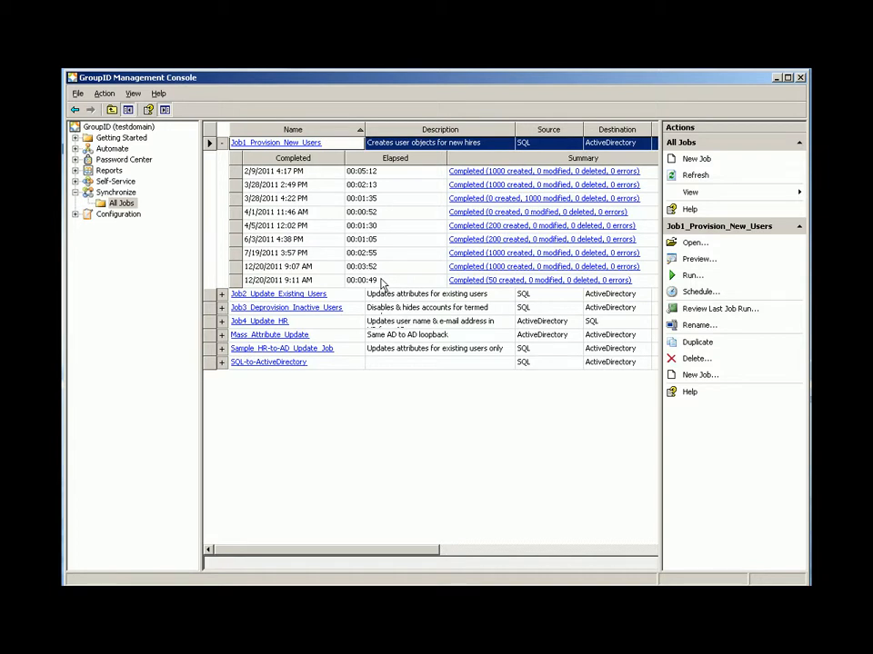
pyautogui.click(221, 144)
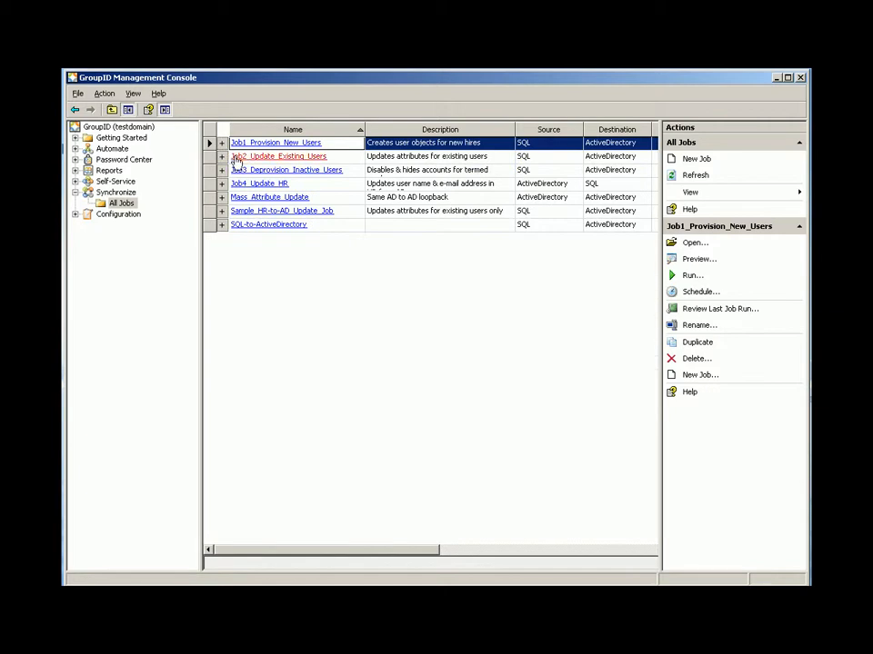
# Step: Open Job1_Provision_New_Users and review the providers available for its source, keeping Microsoft SQL Server
pyautogui.click(308, 143)
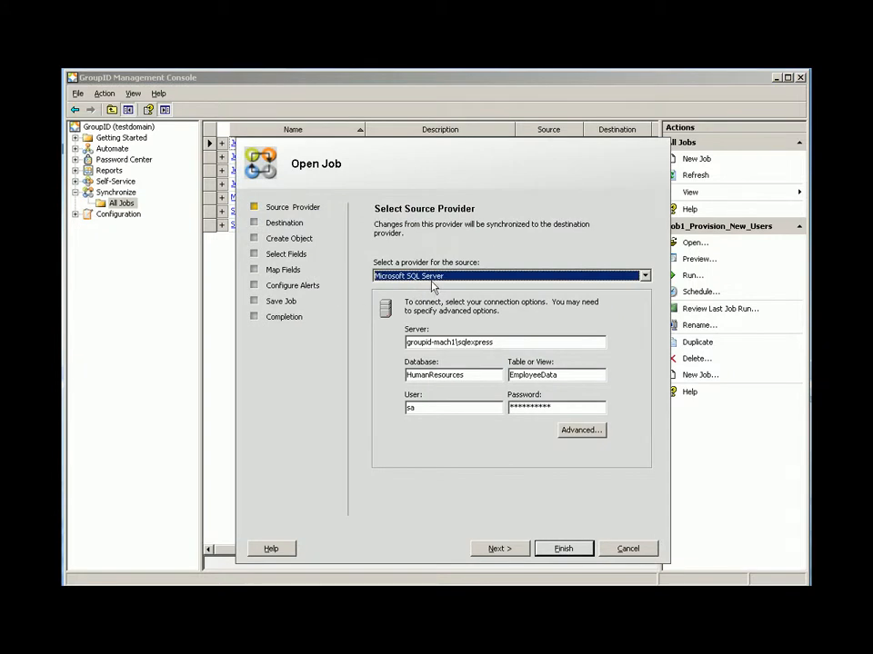
pyautogui.click(442, 277)
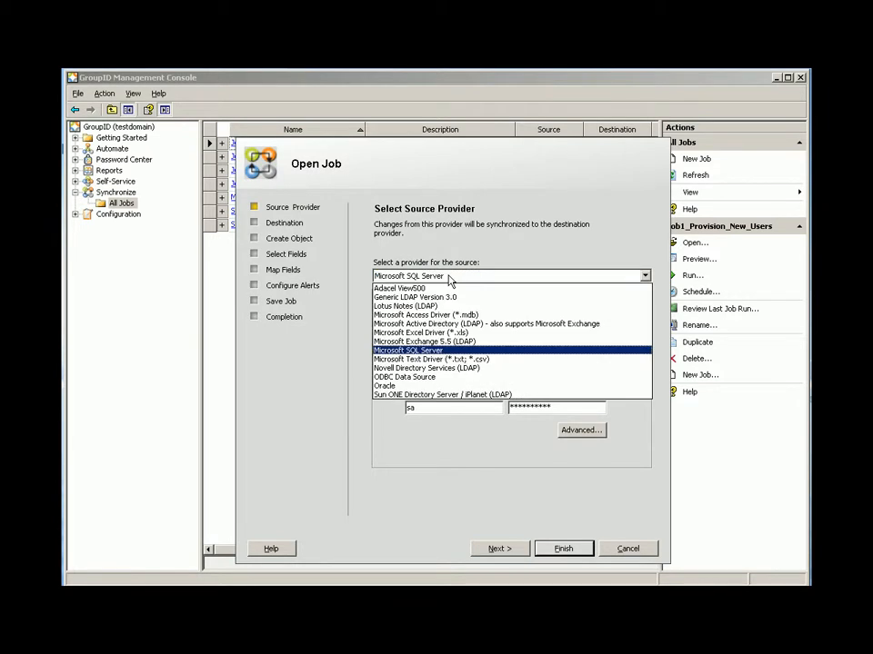
pyautogui.click(449, 277)
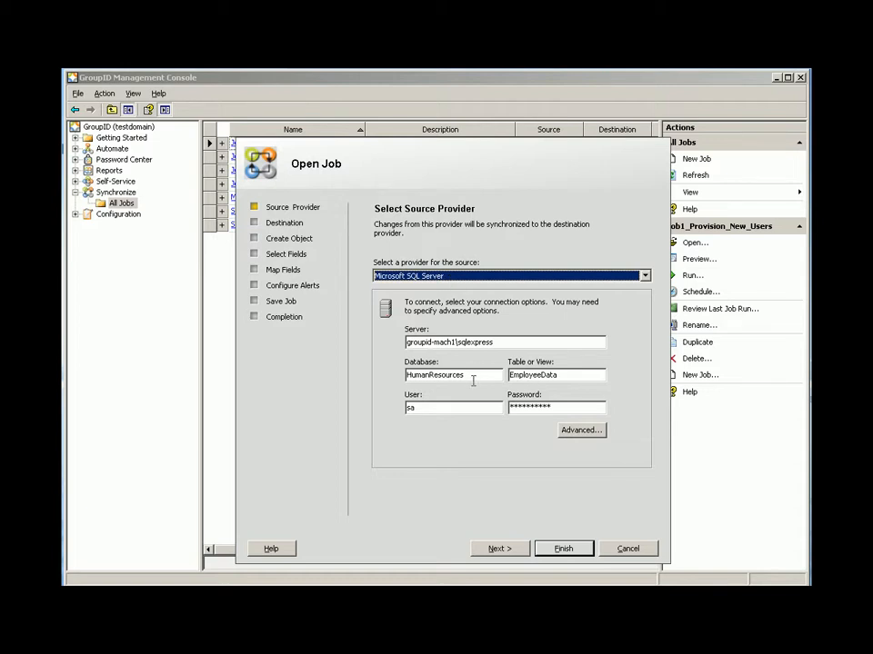
# Step: Continue to the job's destination provider and examine the schema in its advanced connection properties
pyautogui.click(498, 550)
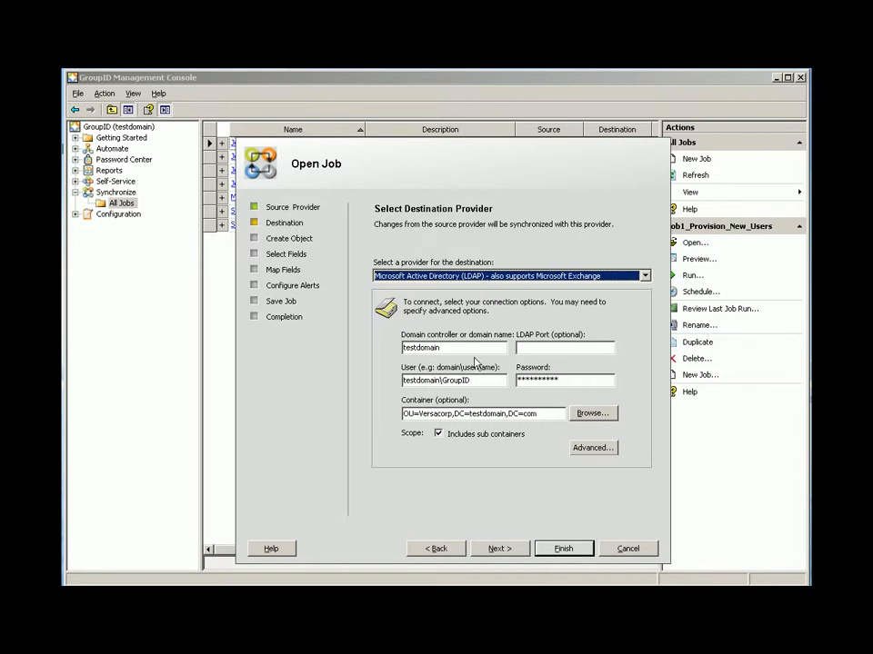
pyautogui.click(590, 449)
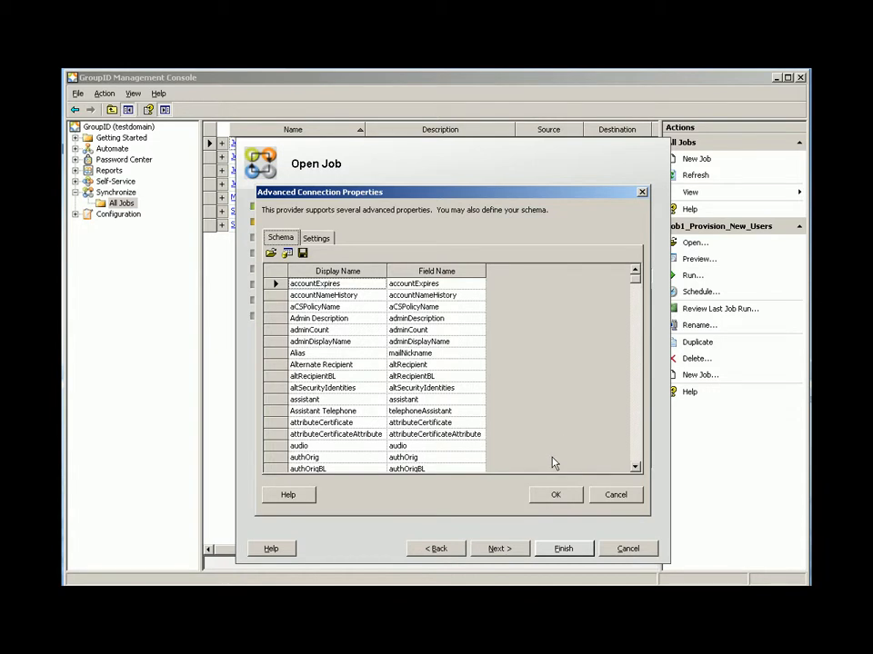
pyautogui.click(555, 494)
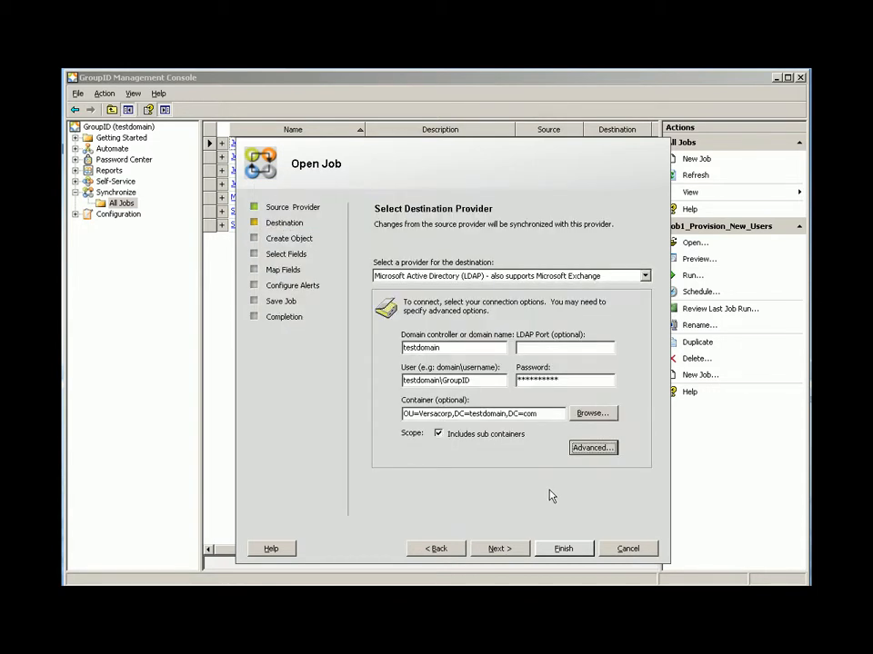
# Step: Review the job's object creation settings, then look through the destination fields available for synchronization
pyautogui.click(496, 550)
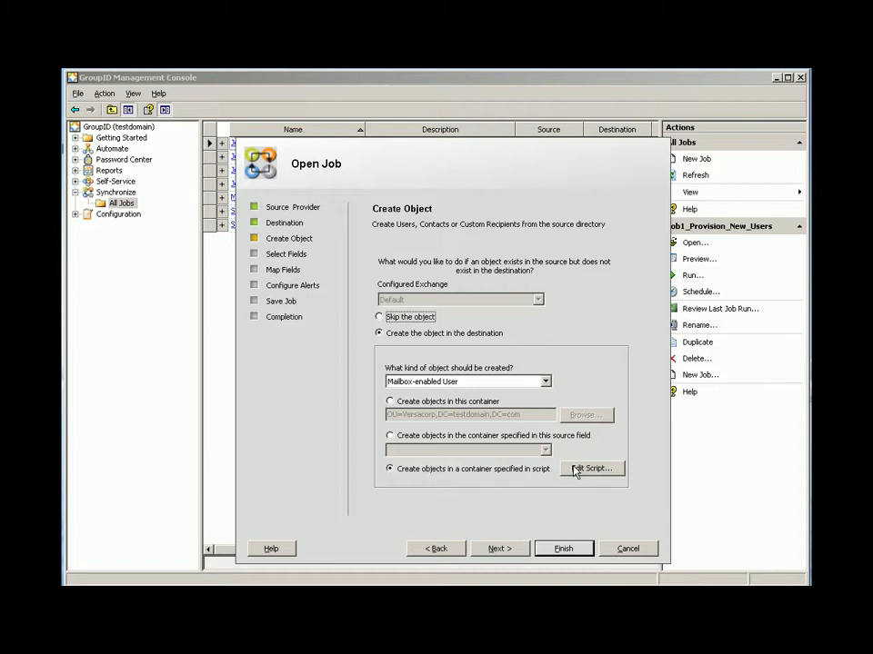
pyautogui.click(507, 552)
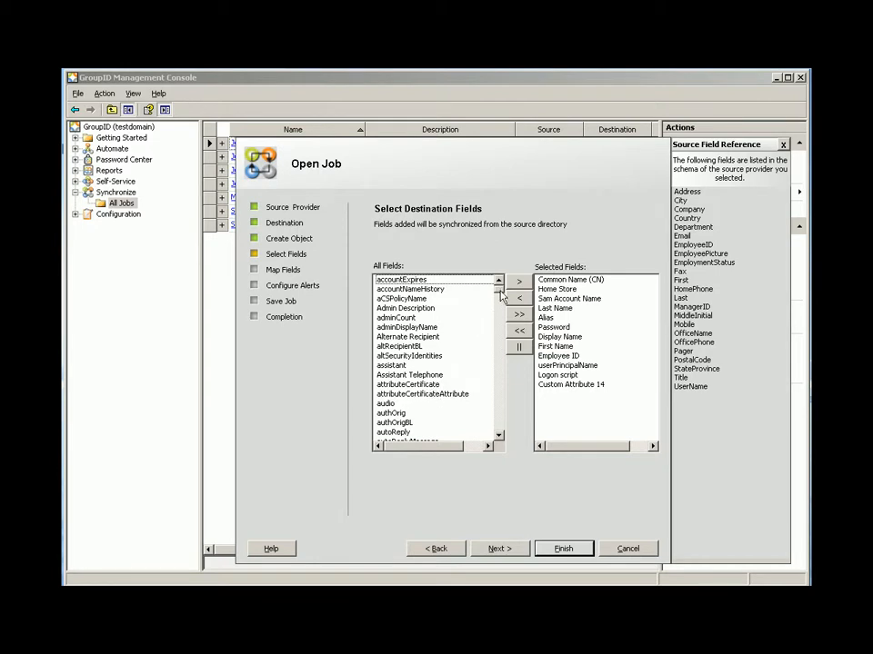
pyautogui.scroll(-20, 499, 320)
pyautogui.scroll(-3, 500, 320)
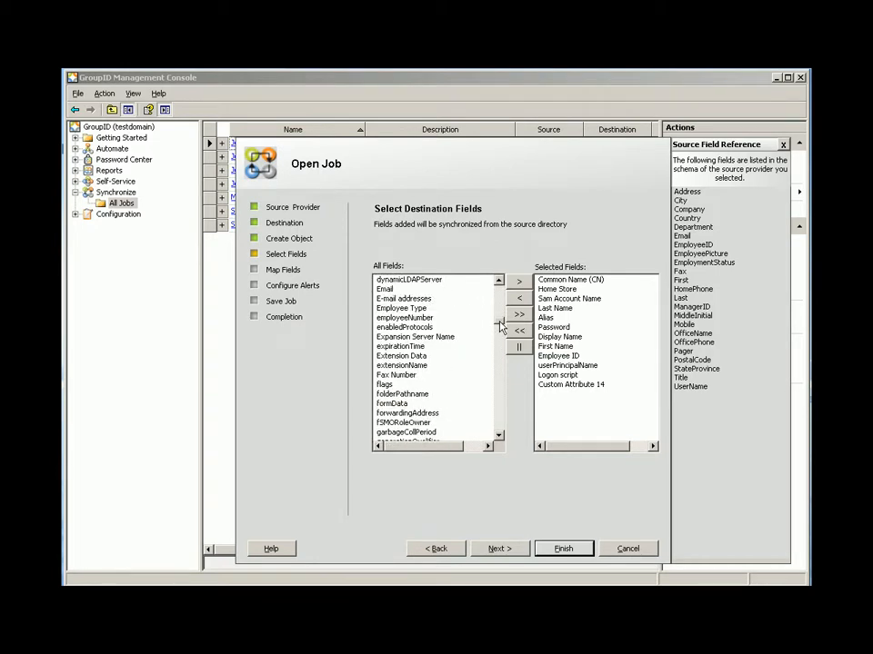
pyautogui.scroll(20, 499, 320)
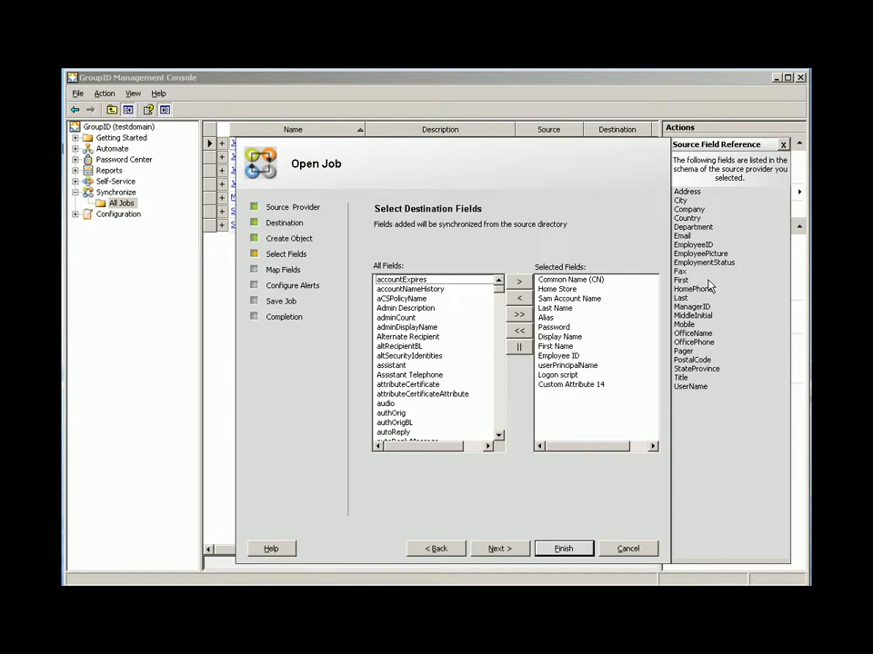
# Step: Continue to the field mapping and examine the Visual Basic.Net script behind the Password transform, leaving it without changes
pyautogui.click(500, 549)
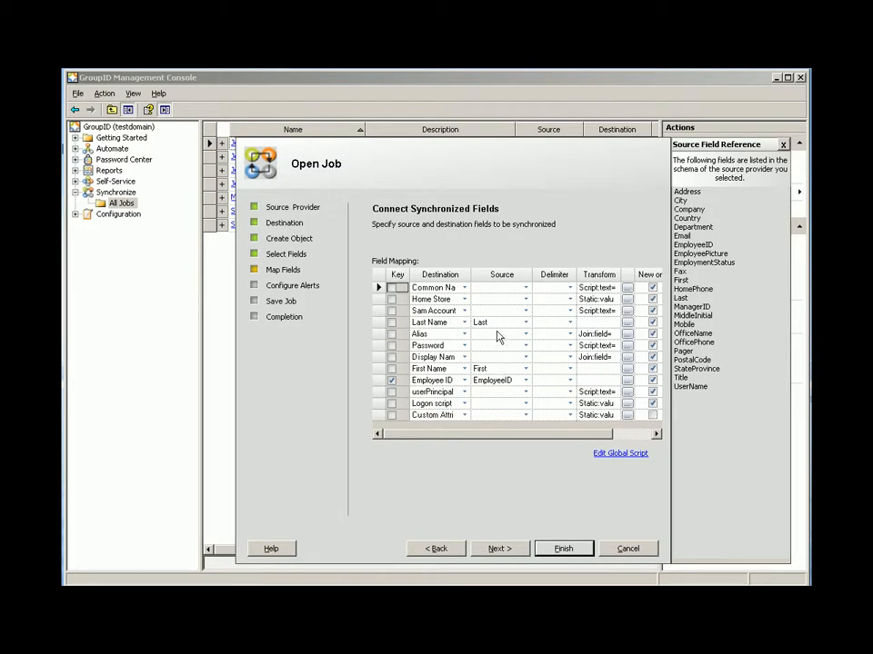
pyautogui.click(626, 346)
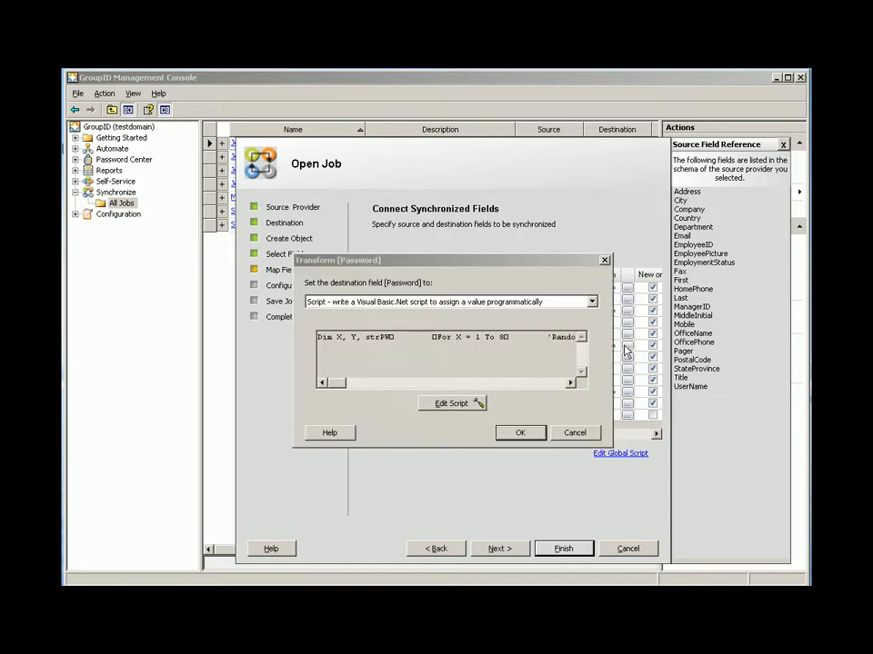
pyautogui.click(454, 405)
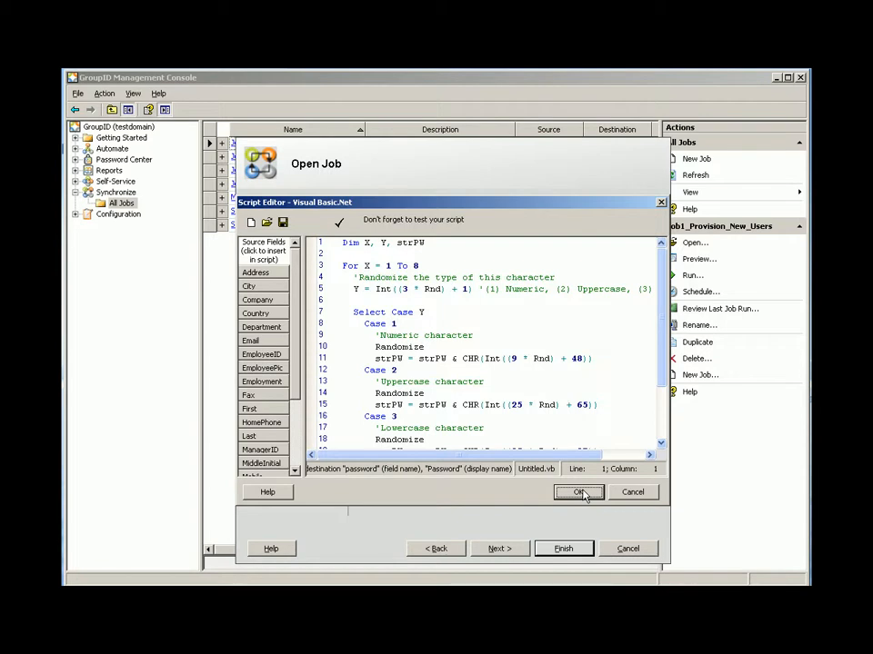
pyautogui.click(580, 493)
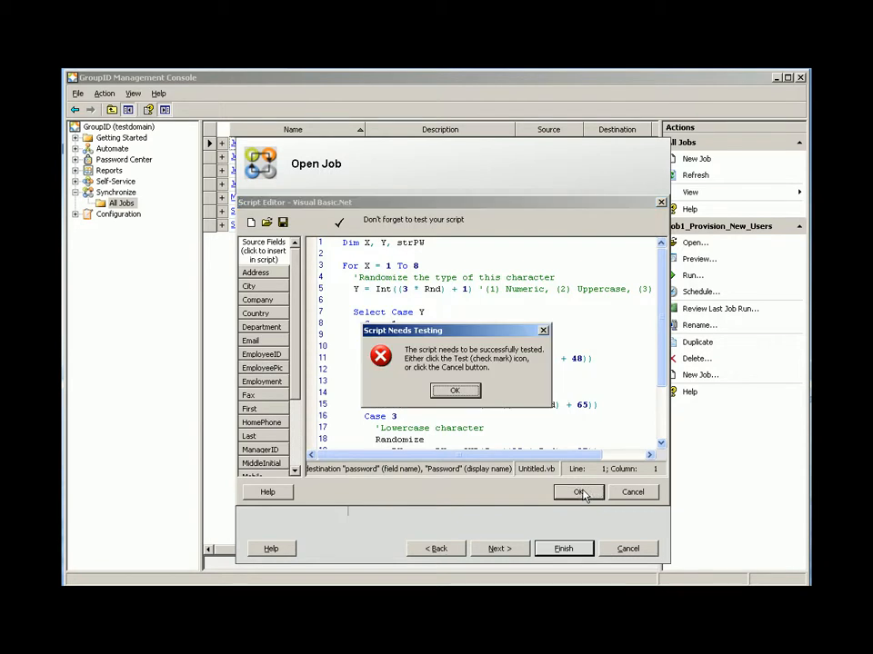
pyautogui.click(466, 391)
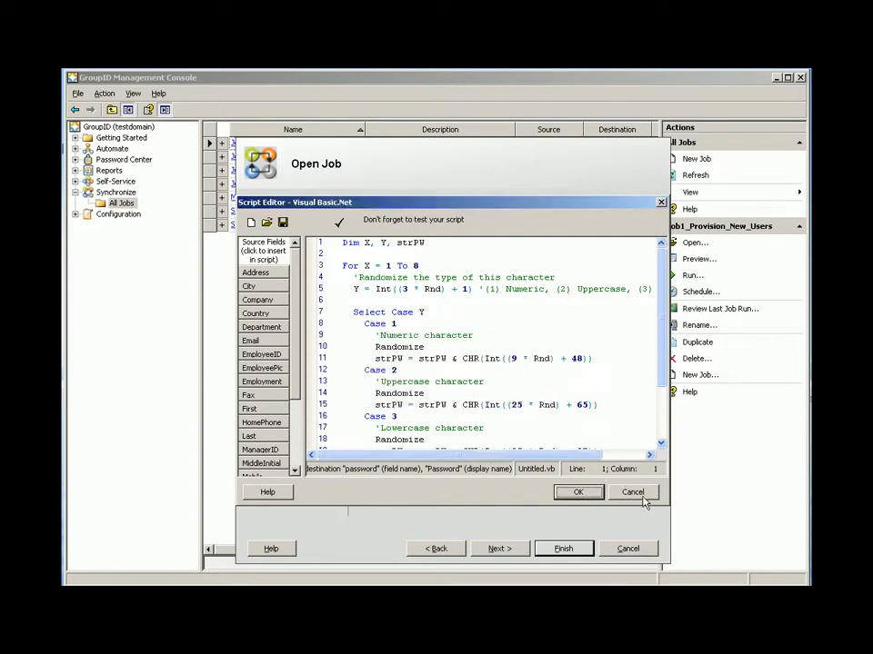
pyautogui.click(633, 493)
pyautogui.click(575, 434)
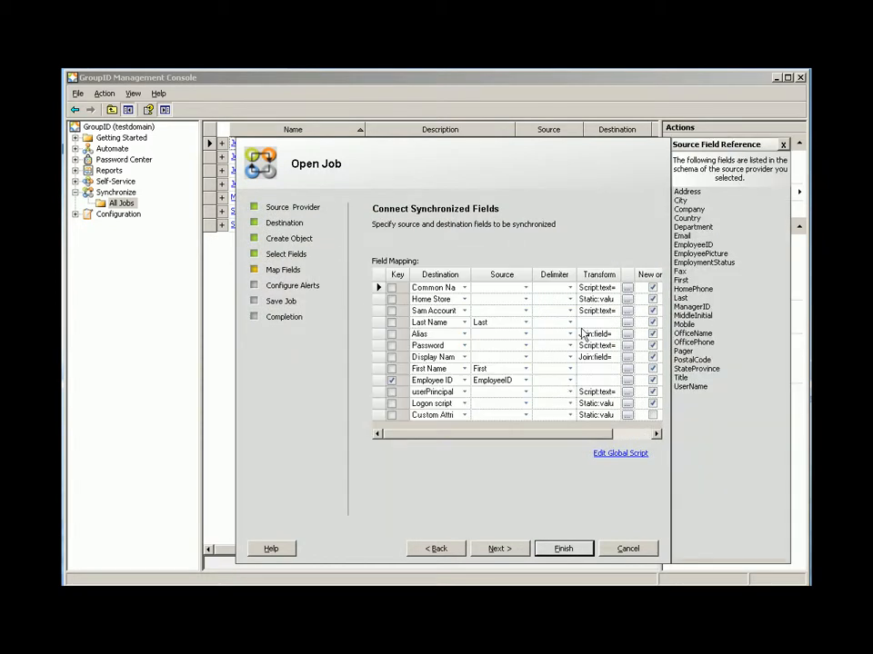
# Step: Examine the Alias field's Join transform and the other available transform types, then leave without changes
pyautogui.click(627, 334)
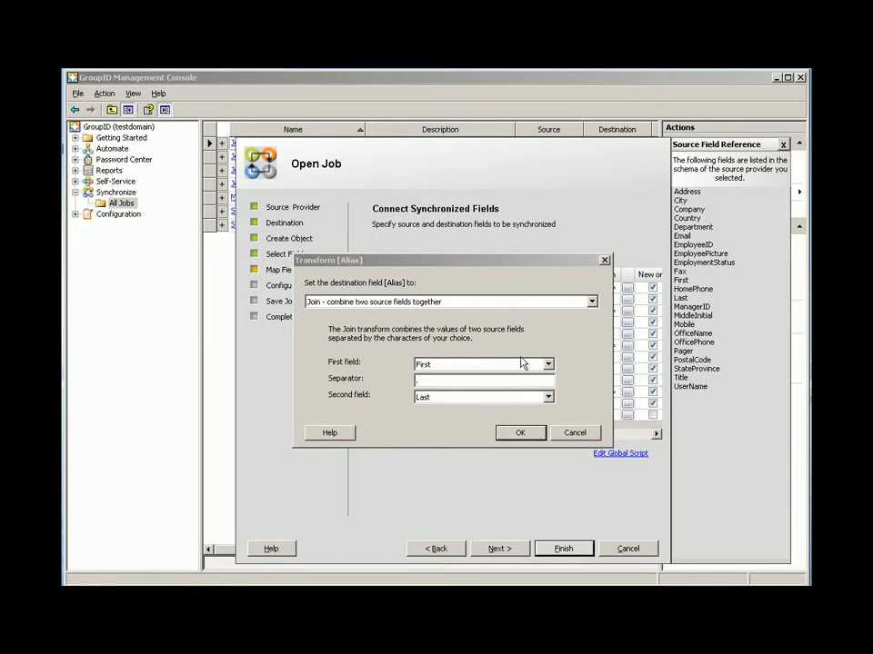
pyautogui.click(534, 306)
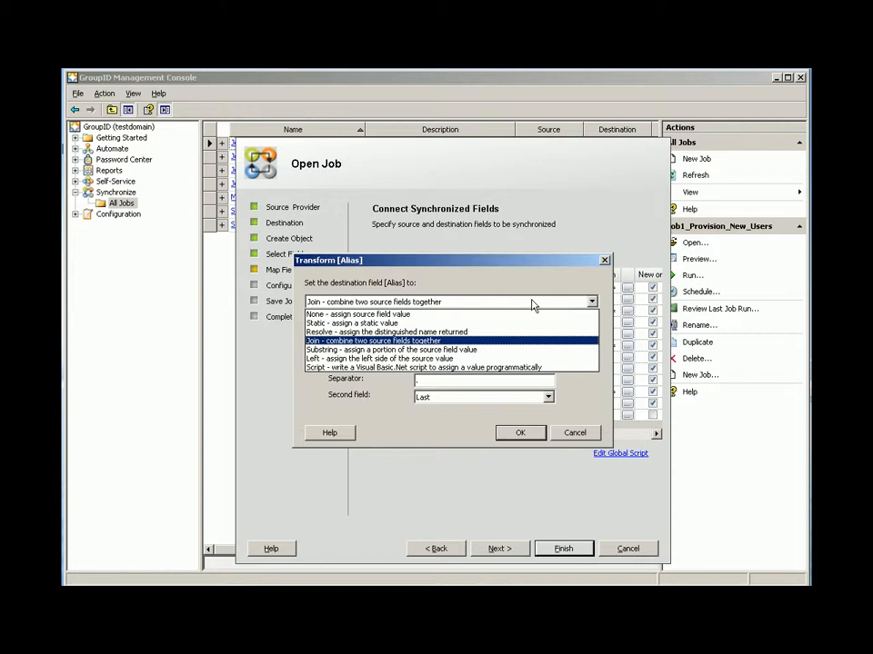
pyautogui.click(578, 434)
pyautogui.click(578, 433)
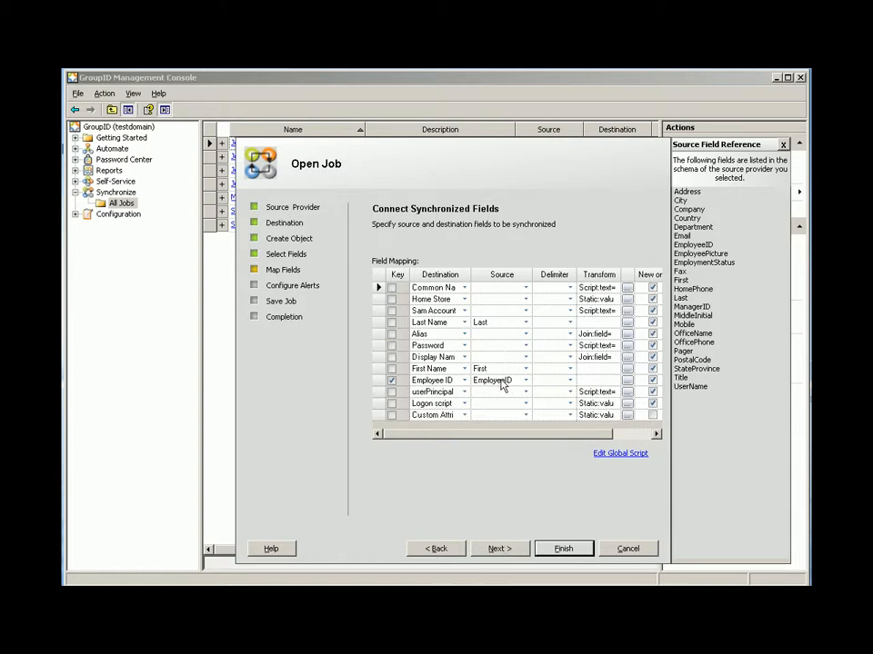
# Step: Proceed past the notification settings with their existing options and finish the job wizard for Job1_Provision_New_Users
pyautogui.click(502, 551)
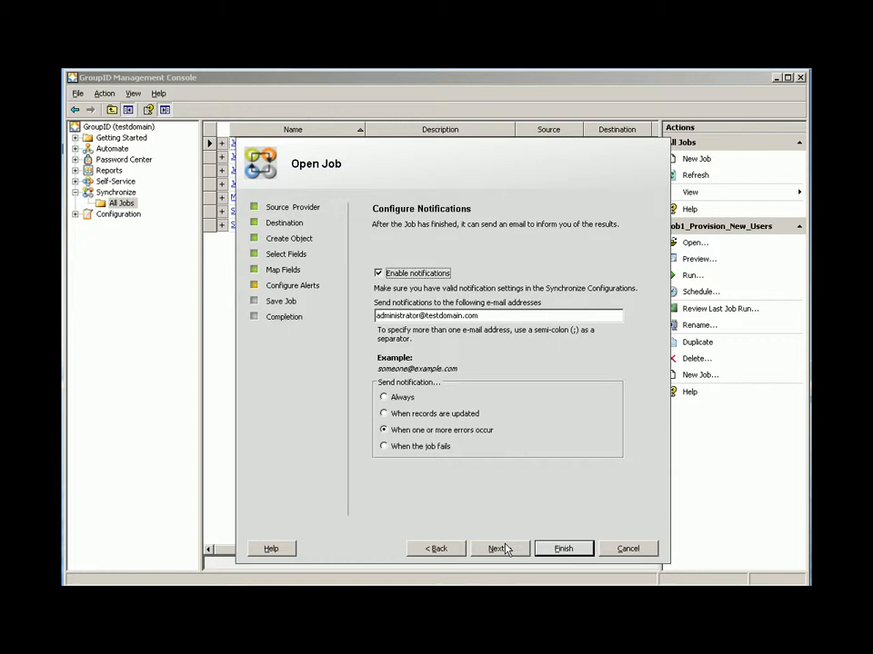
pyautogui.click(502, 548)
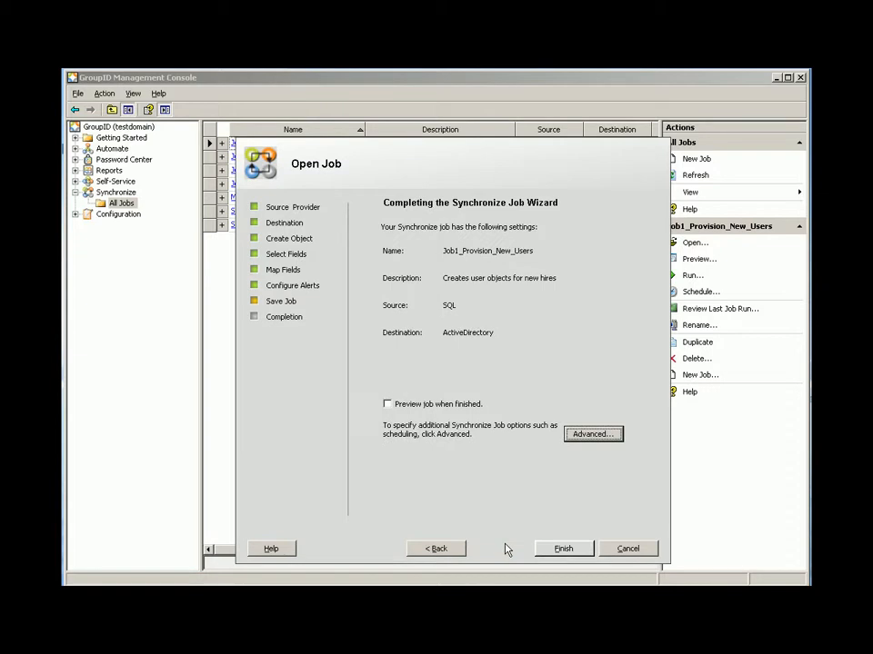
pyautogui.click(564, 549)
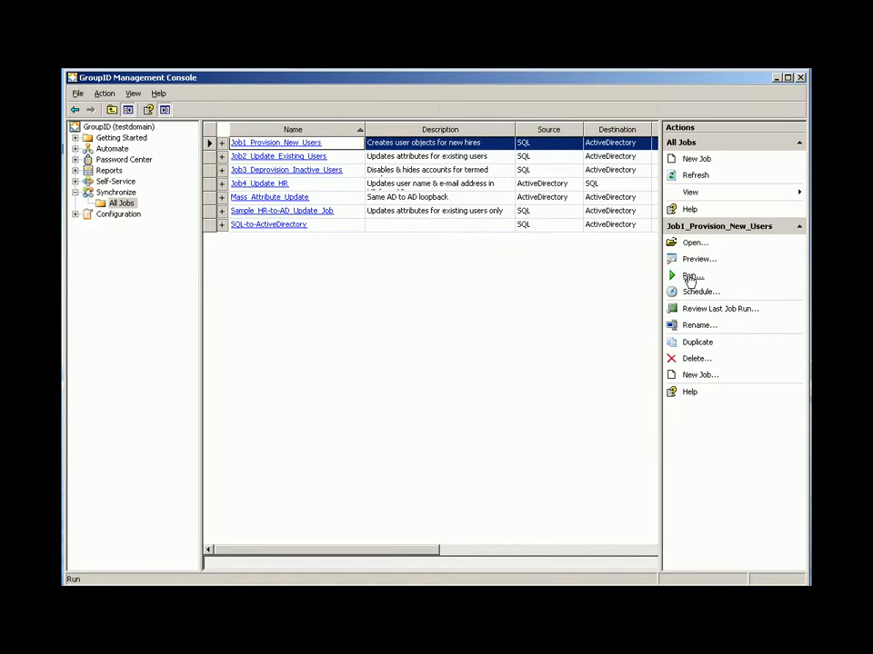
# Step: Run Job1_Provision_New_Users with the run details expanded
pyautogui.click(689, 279)
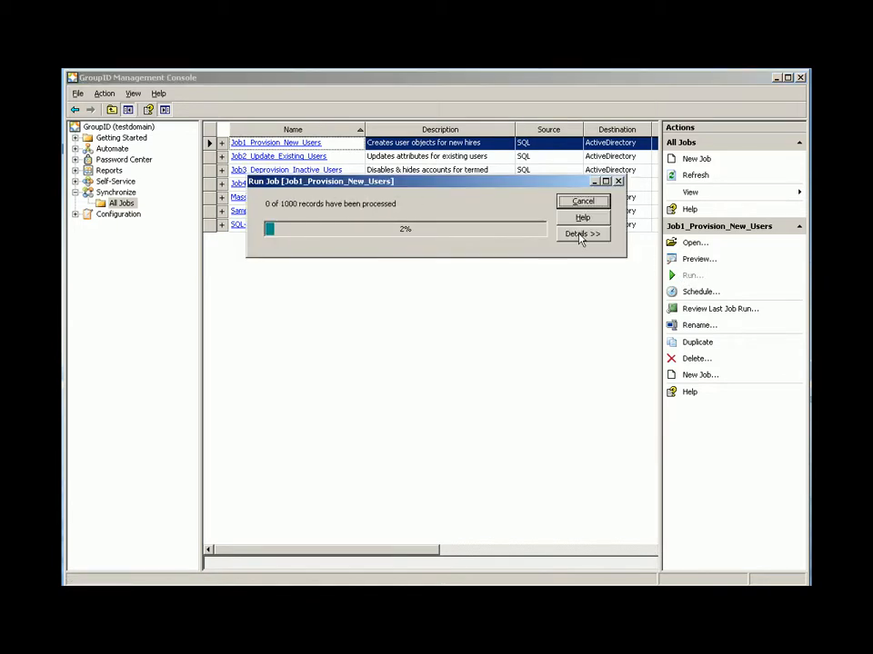
pyautogui.click(578, 235)
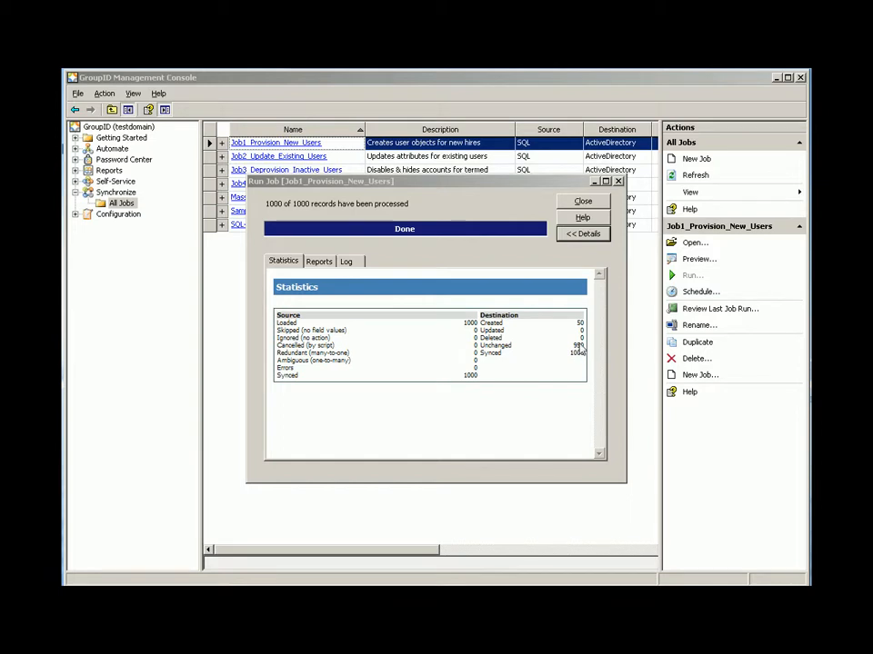
# Step: Review the created objects in the job run's report, return to its statistics, and close the run results
pyautogui.click(325, 262)
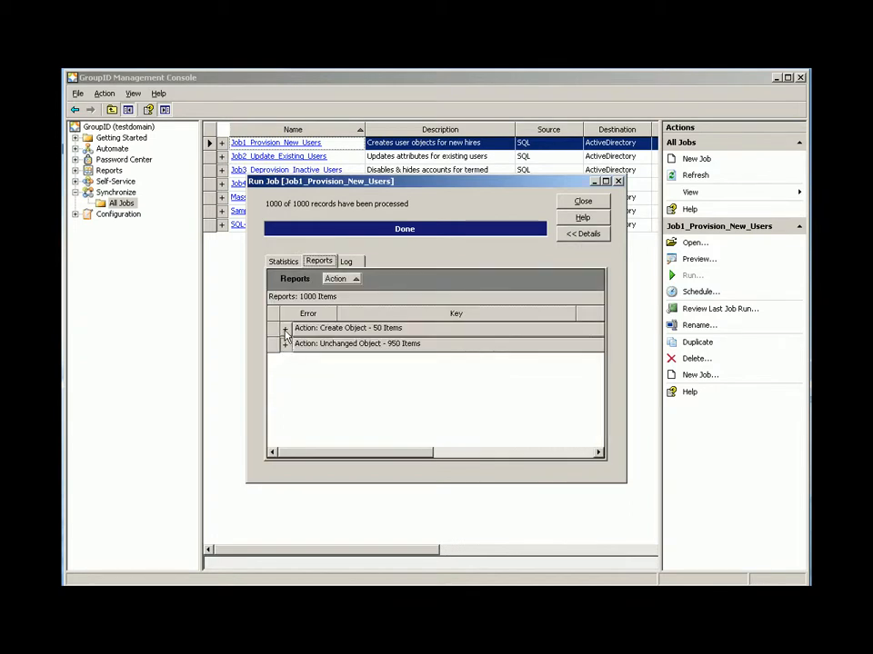
pyautogui.click(284, 329)
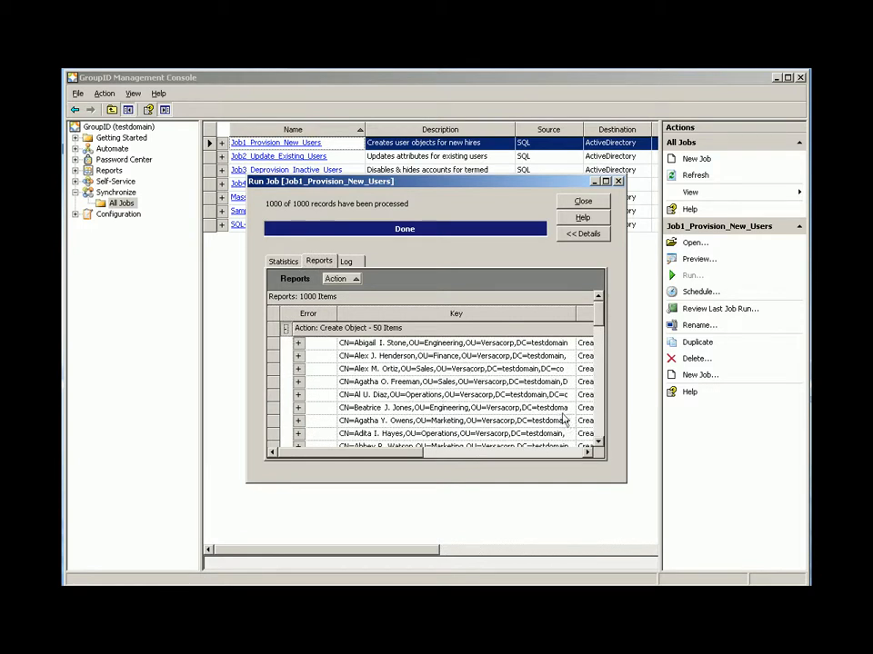
pyautogui.moveTo(598, 320); pyautogui.dragTo(600, 364)
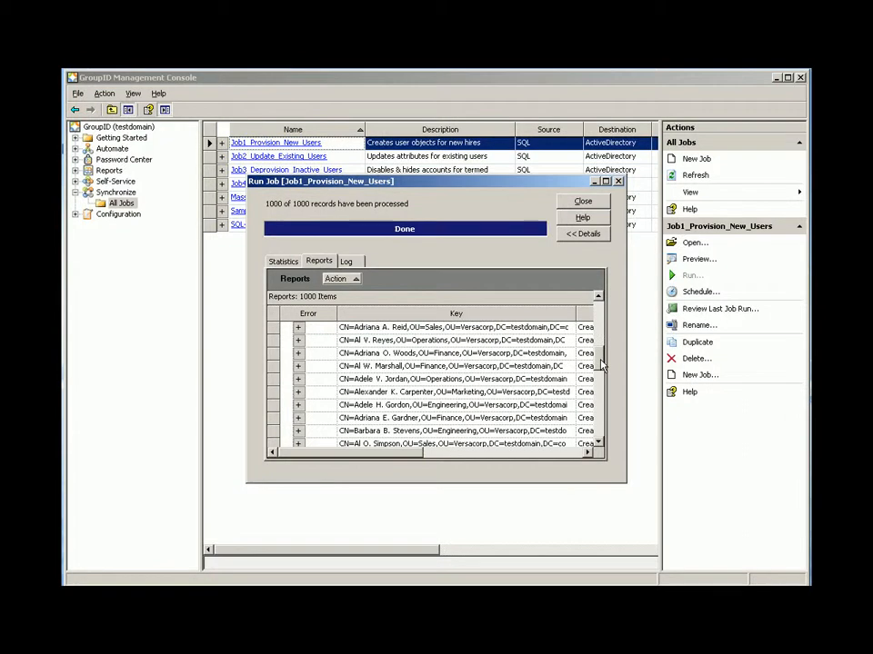
pyautogui.click(356, 280)
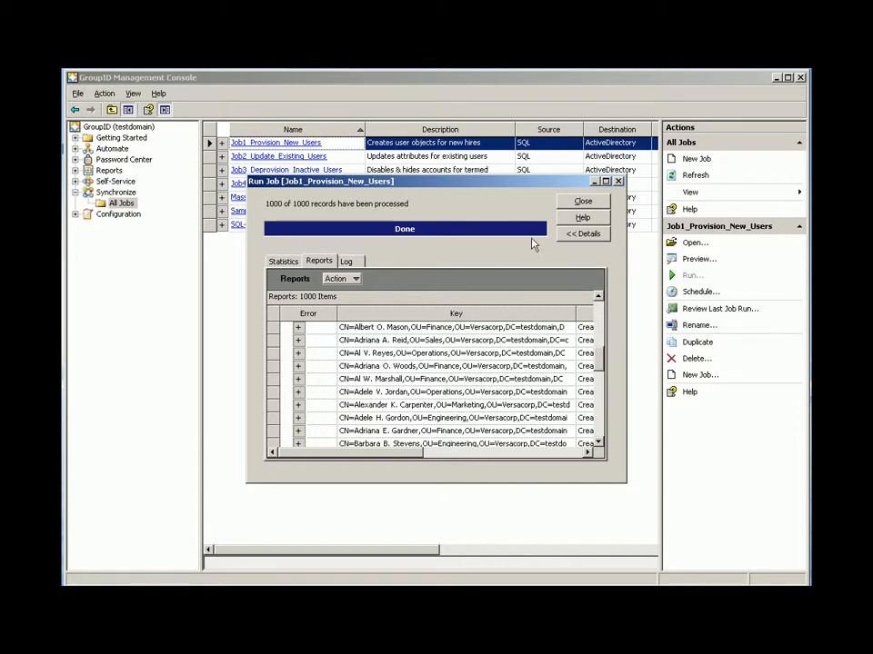
pyautogui.click(274, 262)
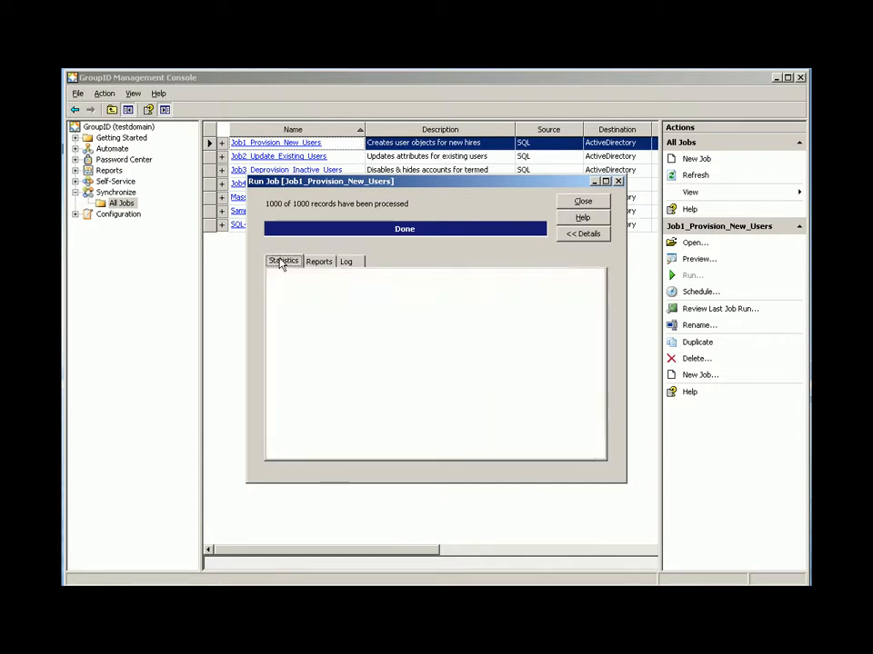
pyautogui.click(582, 202)
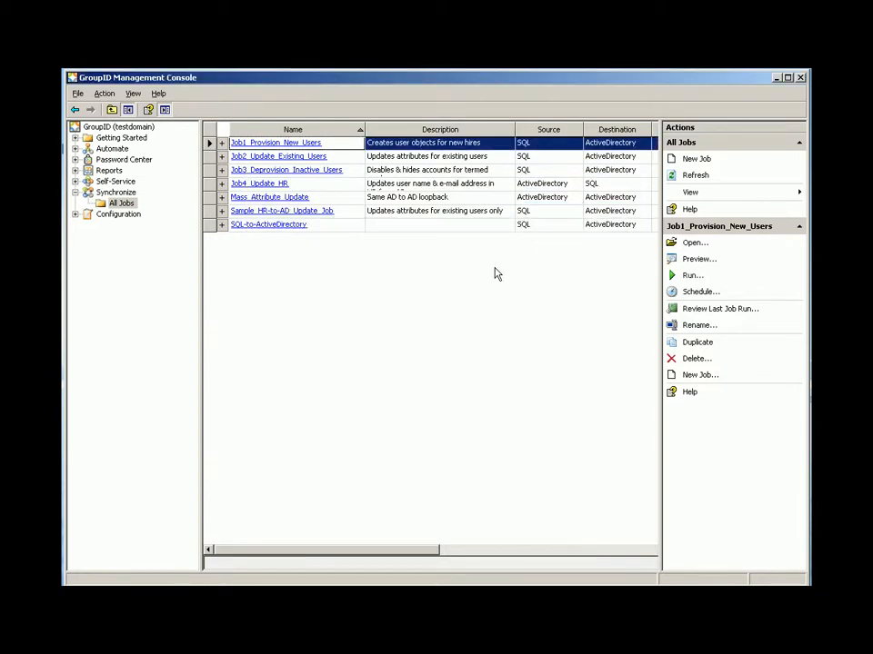